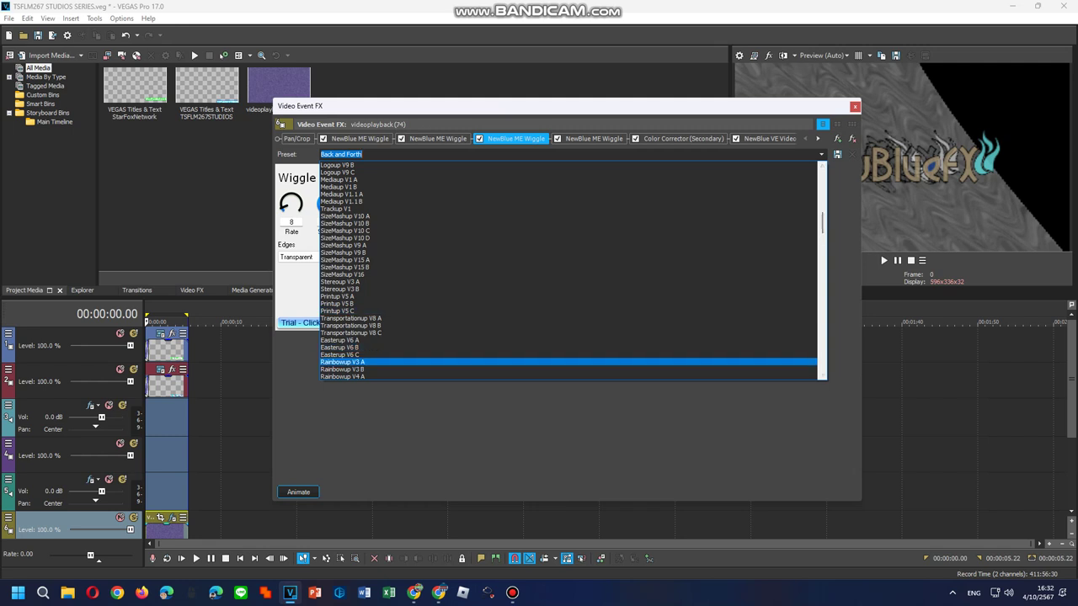
# - Apply the Rainbowup V3 A preset to the third NewBlue ME Wiggle and Fun House to the fourth
pyautogui.click(342, 362)
pyautogui.click(594, 138)
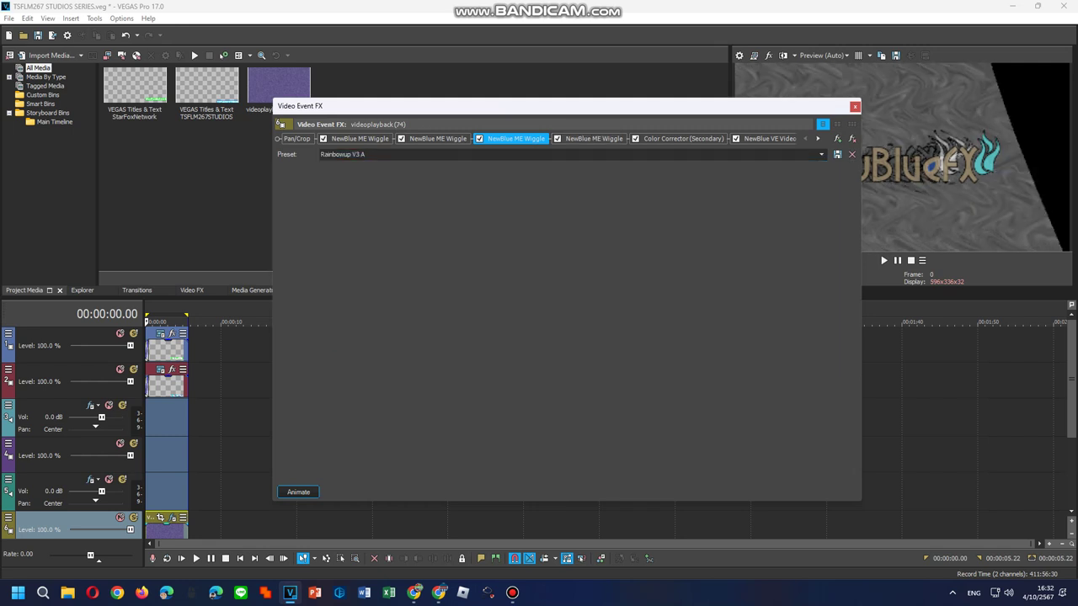
pyautogui.click(820, 154)
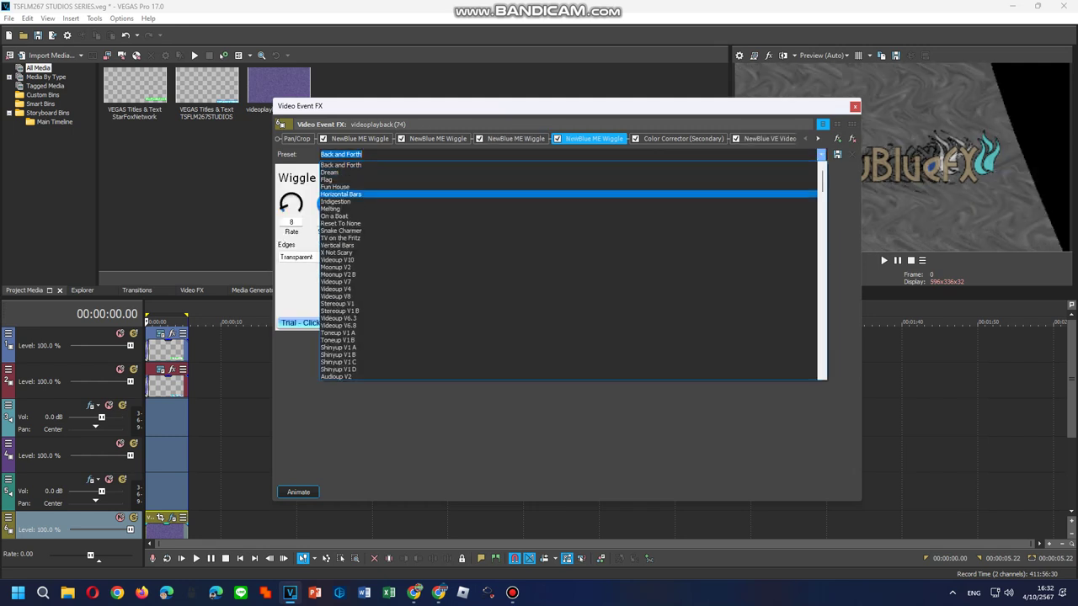
pyautogui.click(335, 185)
# - Apply the Logoup V11 preset to the Color Corrector (Secondary) effect
pyautogui.click(683, 138)
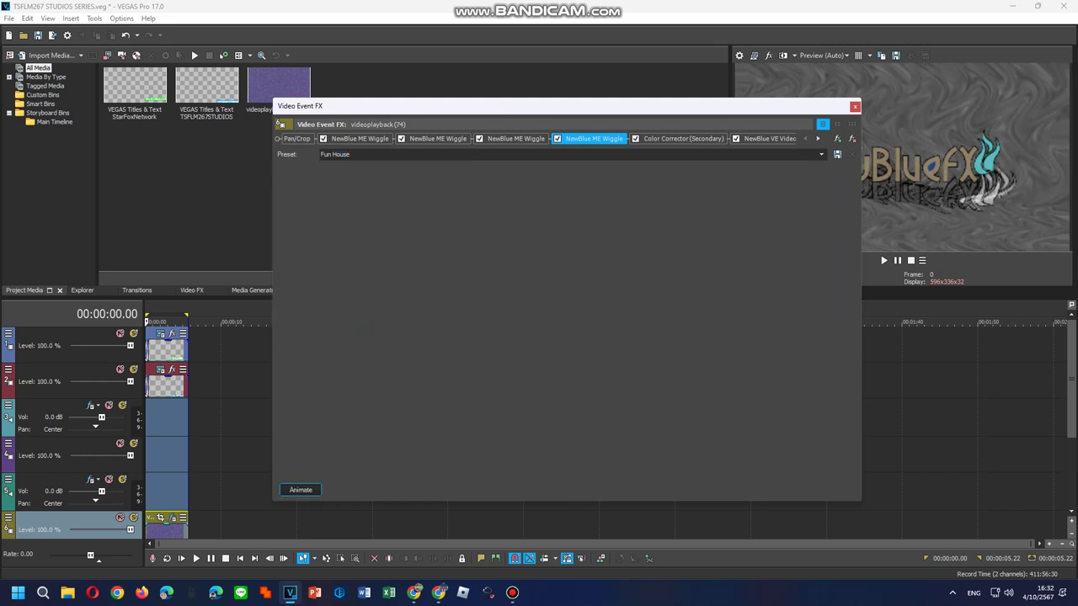
pyautogui.click(821, 154)
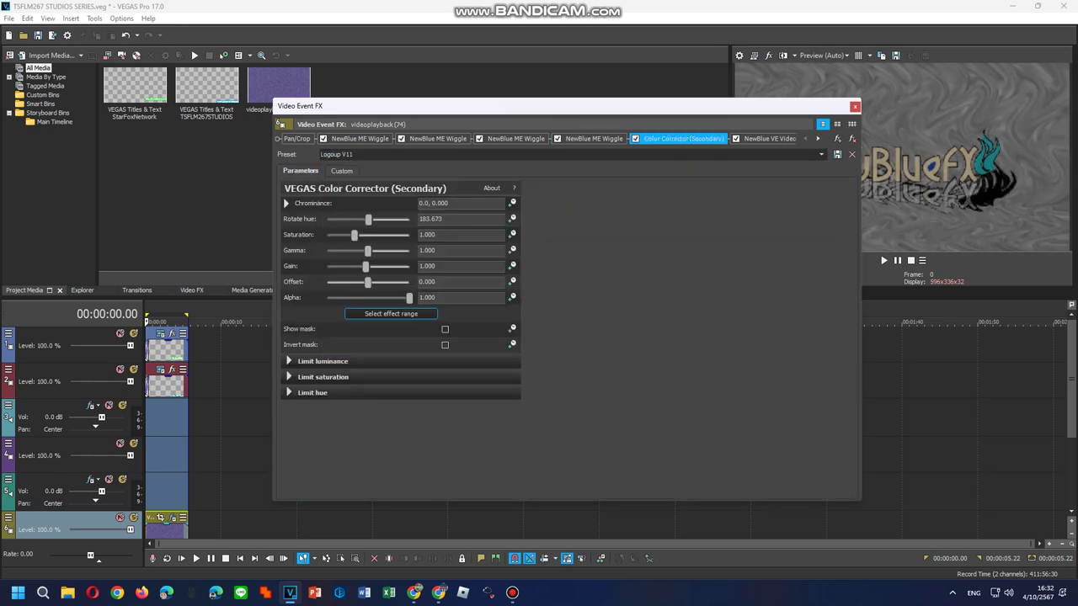
# - Try the Psychedelic preset on the NewBlue VE Video Tuneup effect, and replace it with Surroundup V0
pyautogui.click(763, 138)
pyautogui.hotkey('alt', 'Down')
pyautogui.press('Down')
pyautogui.press('Down')
pyautogui.press('Down')
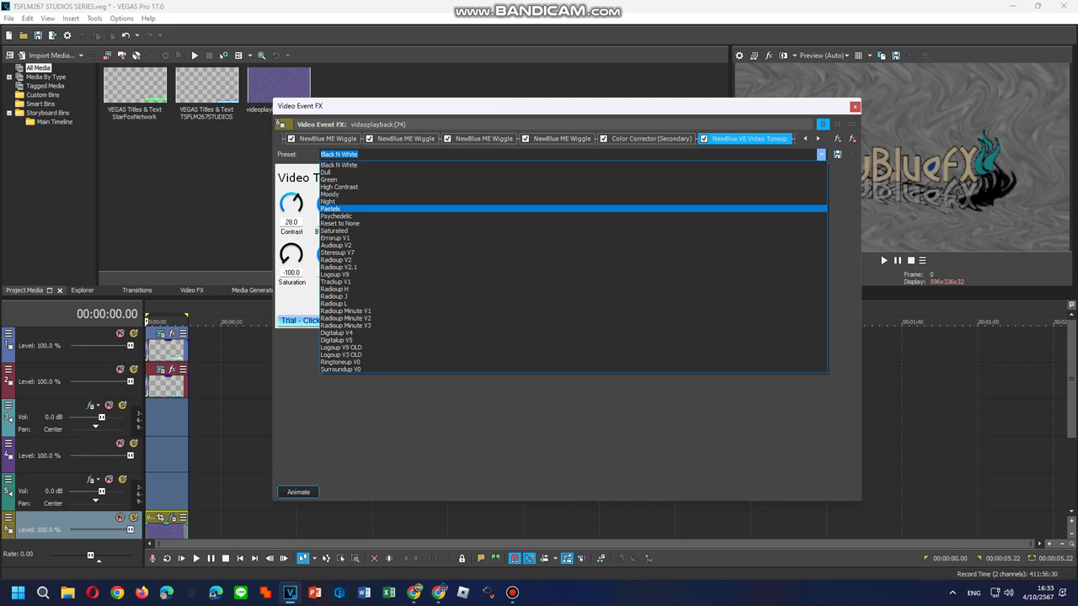
pyautogui.press('Return')
pyautogui.hotkey('alt', 'Down')
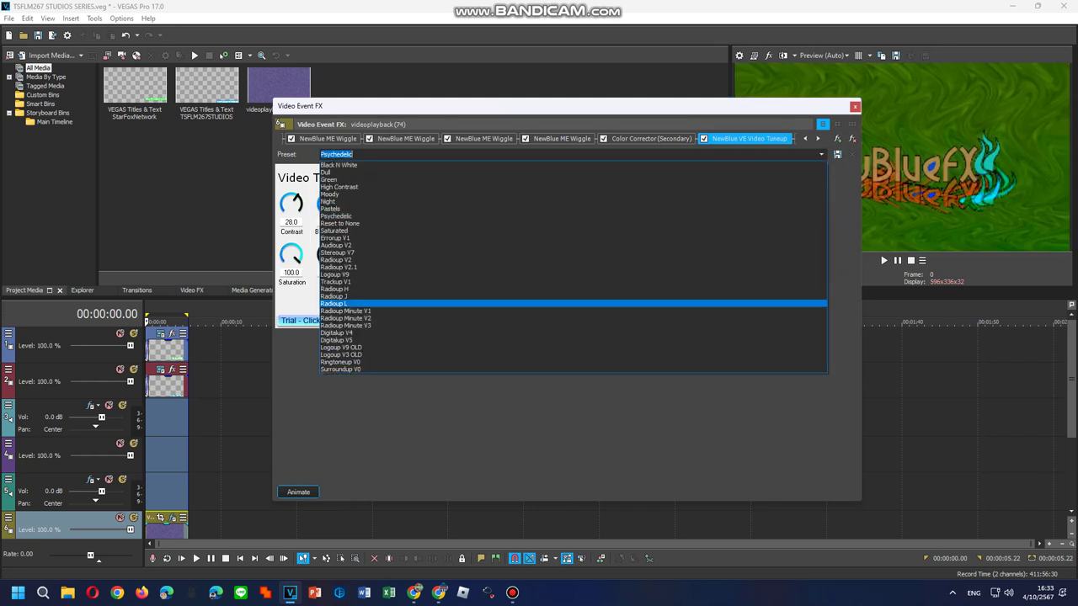
pyautogui.press('Down')
pyautogui.press('Down')
pyautogui.press('Down')
pyautogui.press('Down')
pyautogui.press('Down')
pyautogui.press('Down')
pyautogui.press('Down')
pyautogui.press('Down')
pyautogui.press('Down')
pyautogui.press('Return')
# - Save the clip's complete video effect chain, ending with Invert, as a filter package named Tuneup F, and close the effect settings
pyautogui.click(817, 138)
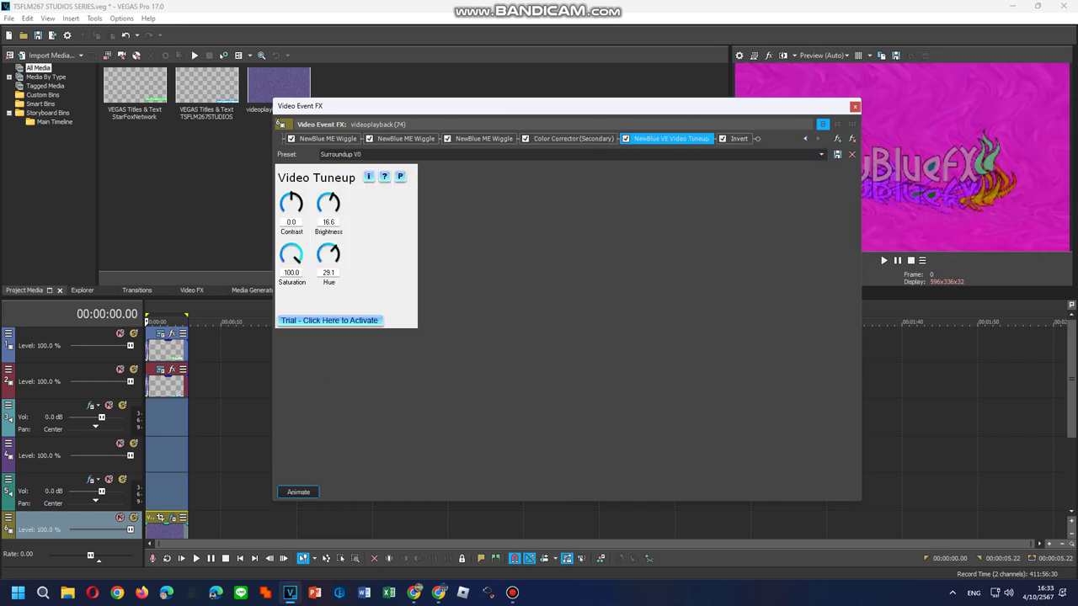
pyautogui.click(737, 139)
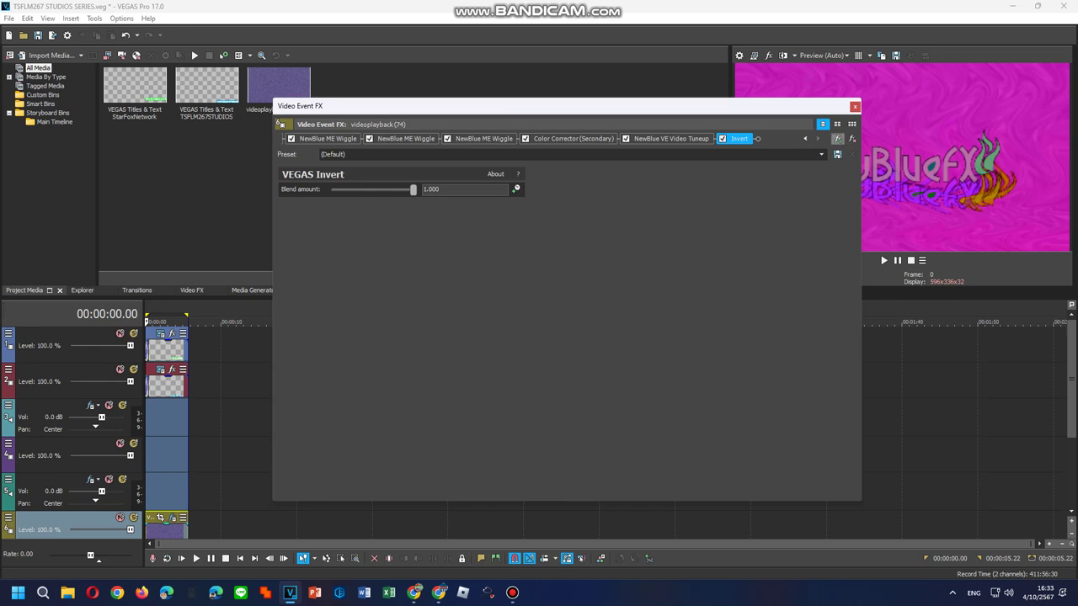
pyautogui.click(837, 138)
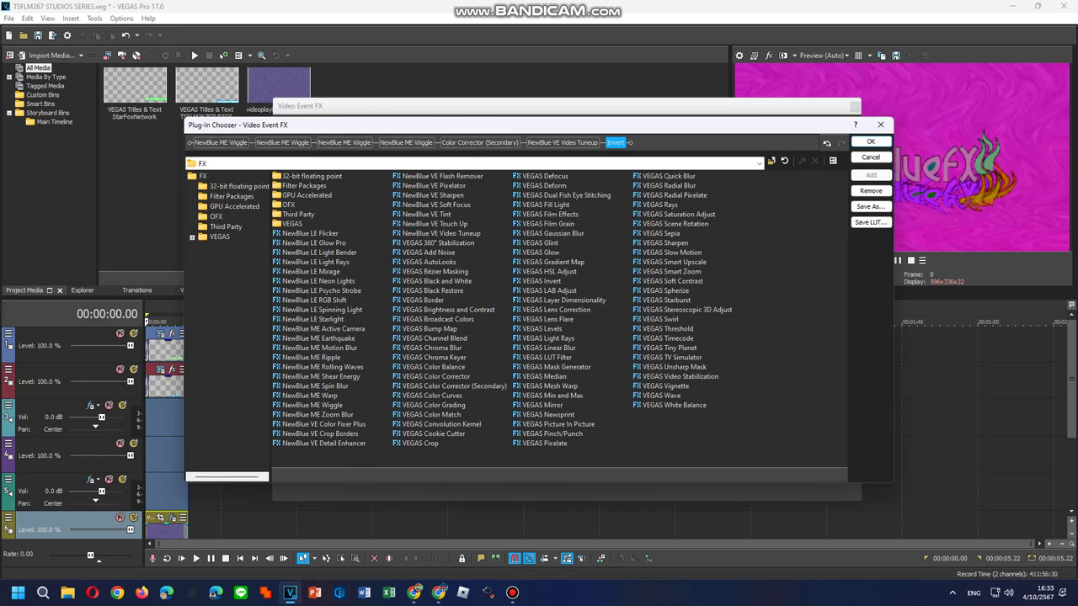
pyautogui.click(219, 236)
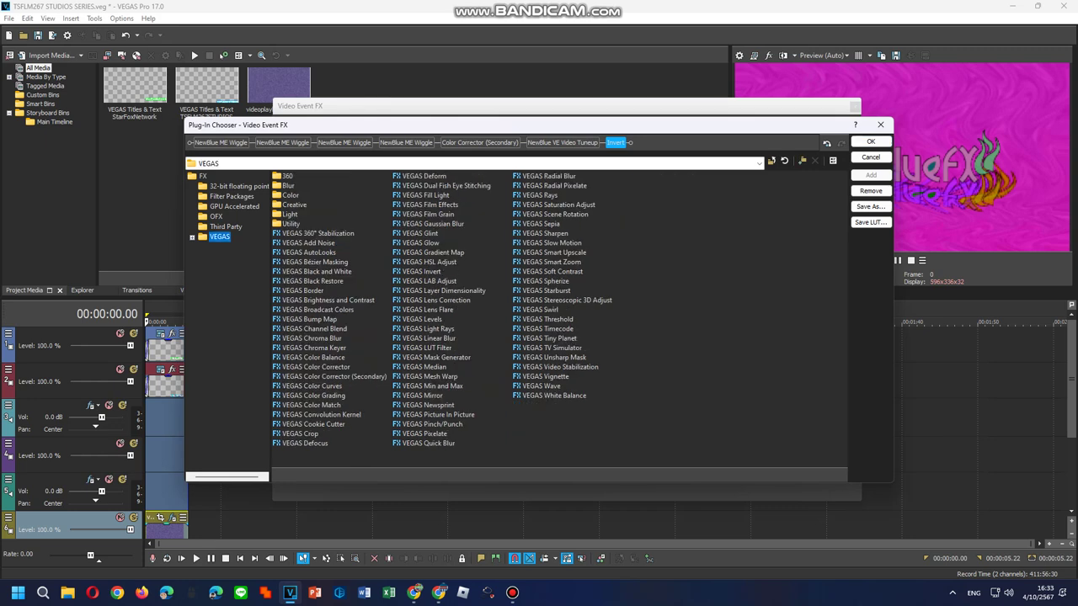
pyautogui.click(224, 227)
pyautogui.click(231, 196)
pyautogui.scroll(-10, 559, 311)
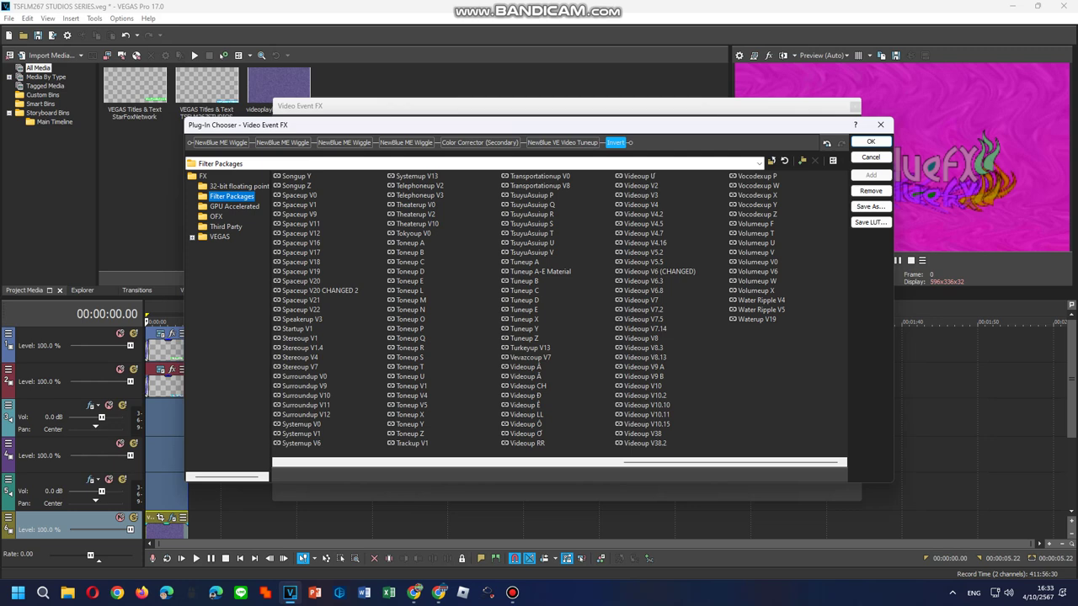
pyautogui.click(870, 206)
pyautogui.write('T')
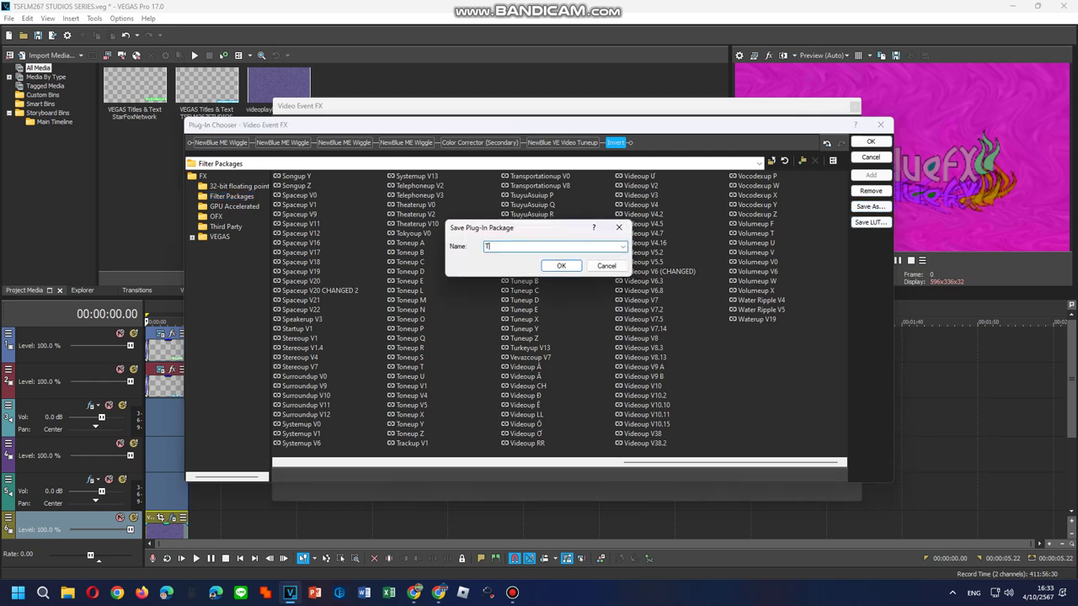
pyautogui.write('uneup F')
pyautogui.press('Return')
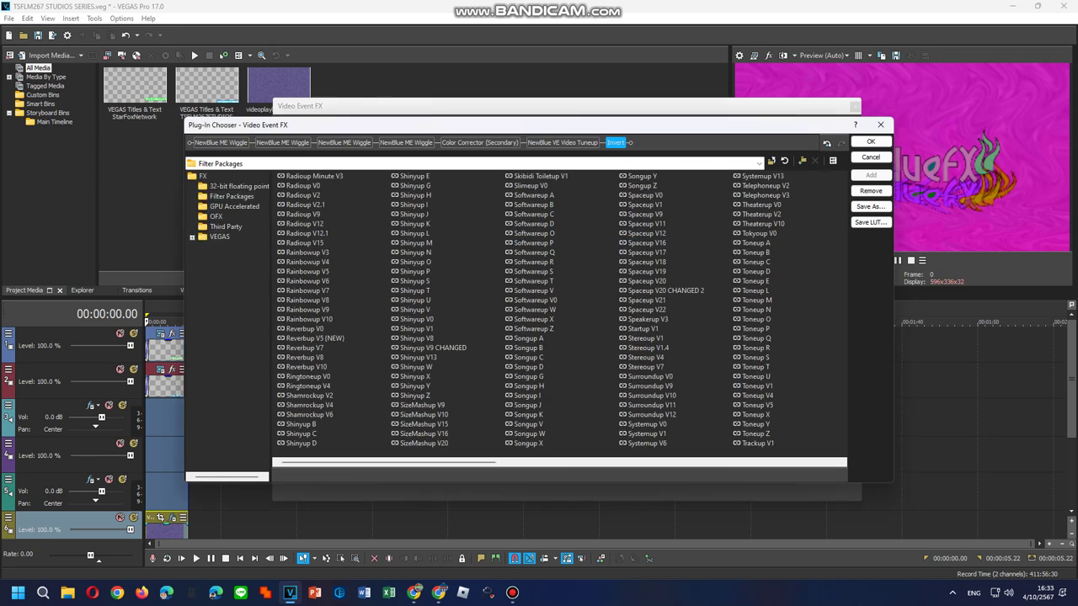
pyautogui.click(871, 141)
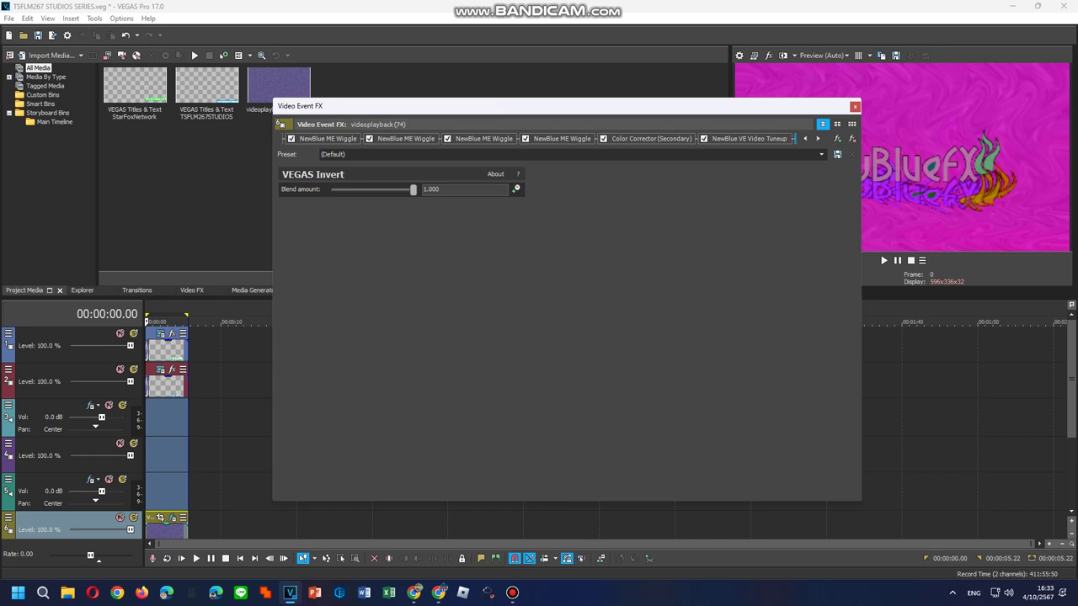
pyautogui.click(854, 106)
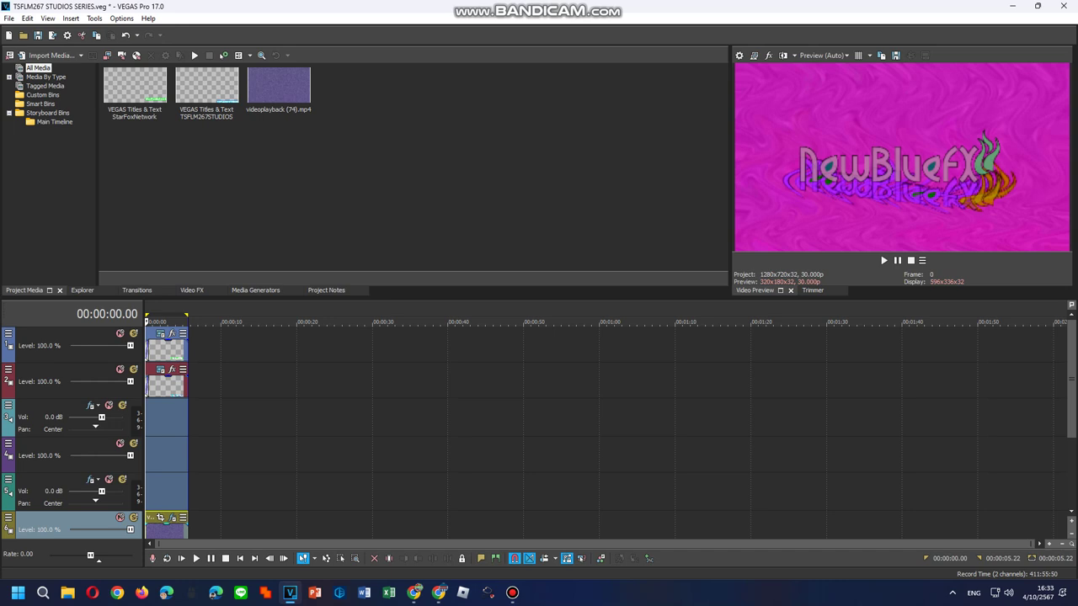
# - Start an audio effect chain for the videoplayback (74) audio event with three ExpressFX Chorus plug-ins
pyautogui.moveTo(1071, 379); pyautogui.dragTo(1071, 440)
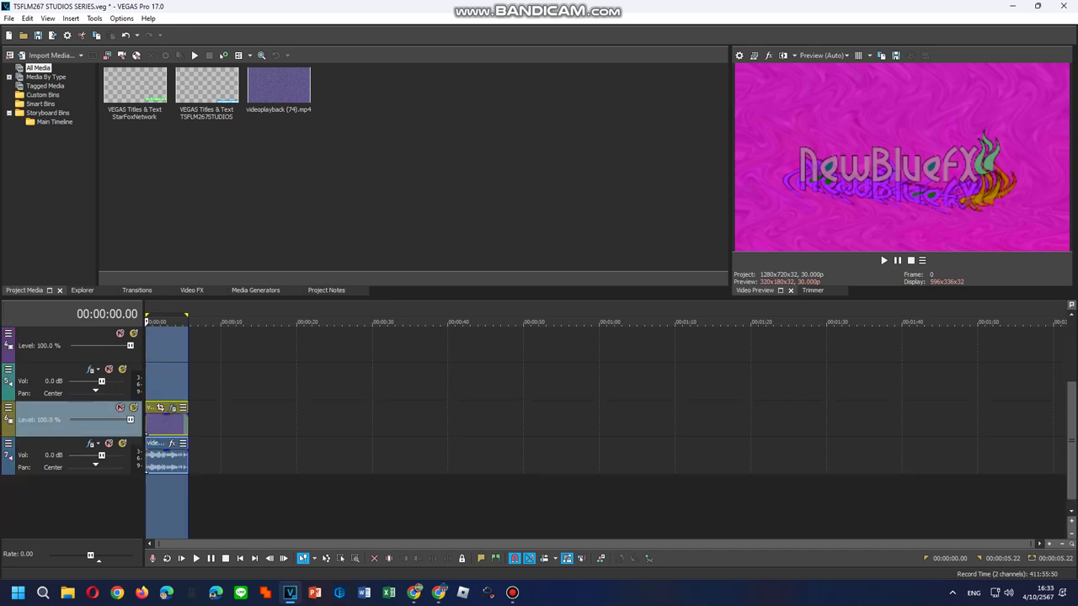
pyautogui.rightClick(174, 474)
pyautogui.rightClick(166, 457)
pyautogui.click(202, 186)
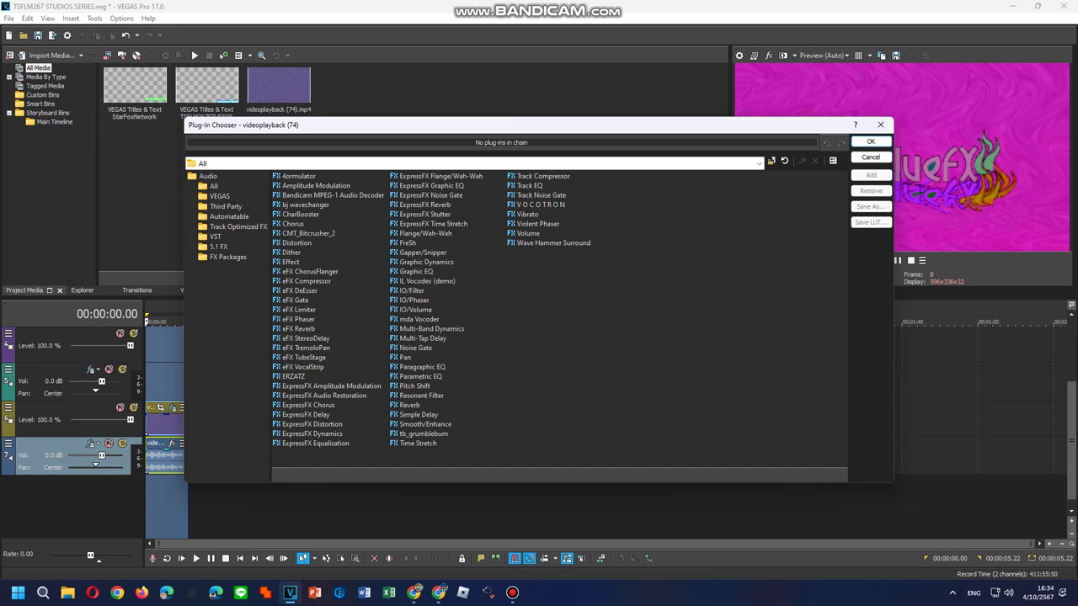
pyautogui.doubleClick(308, 405)
pyautogui.doubleClick(308, 405)
pyautogui.doubleClick(308, 405)
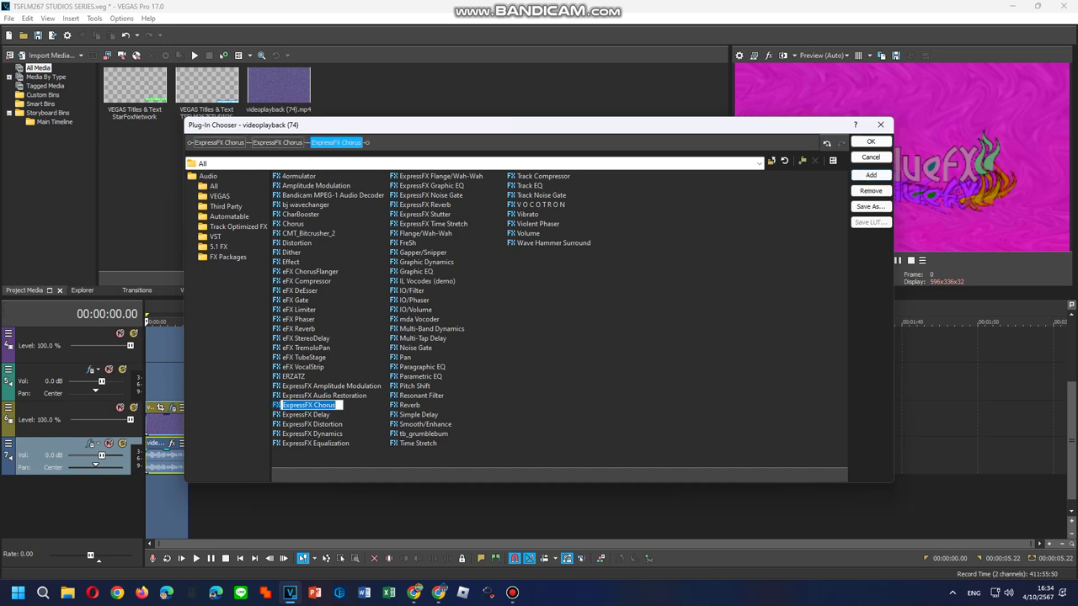
# - Add the Effect, ERZATZ and IO/Volume plug-ins to the audio effect chain
pyautogui.doubleClick(290, 262)
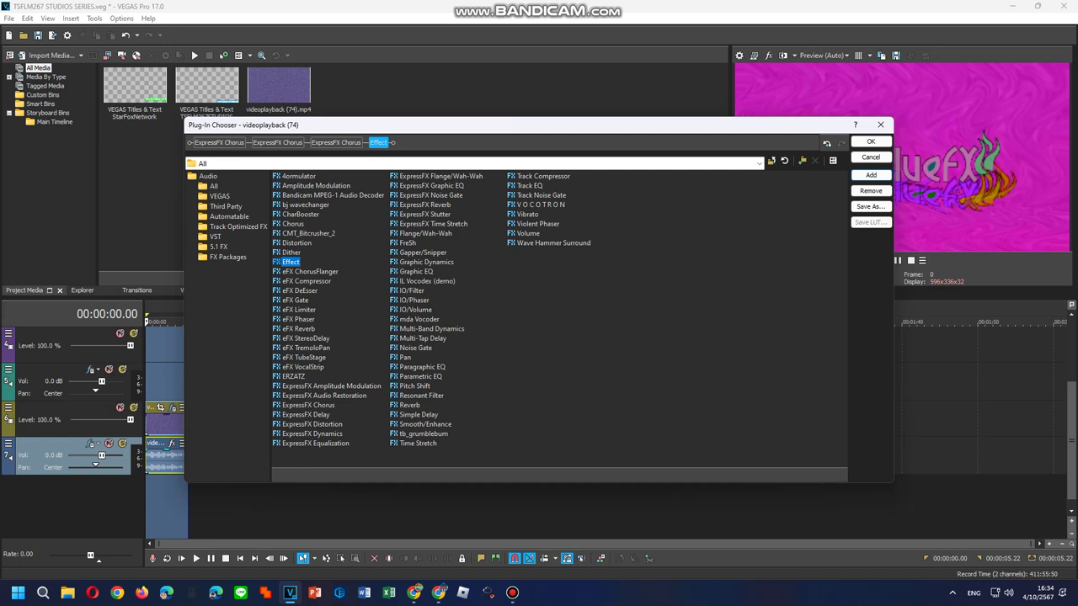
pyautogui.click(293, 377)
pyautogui.press('Return')
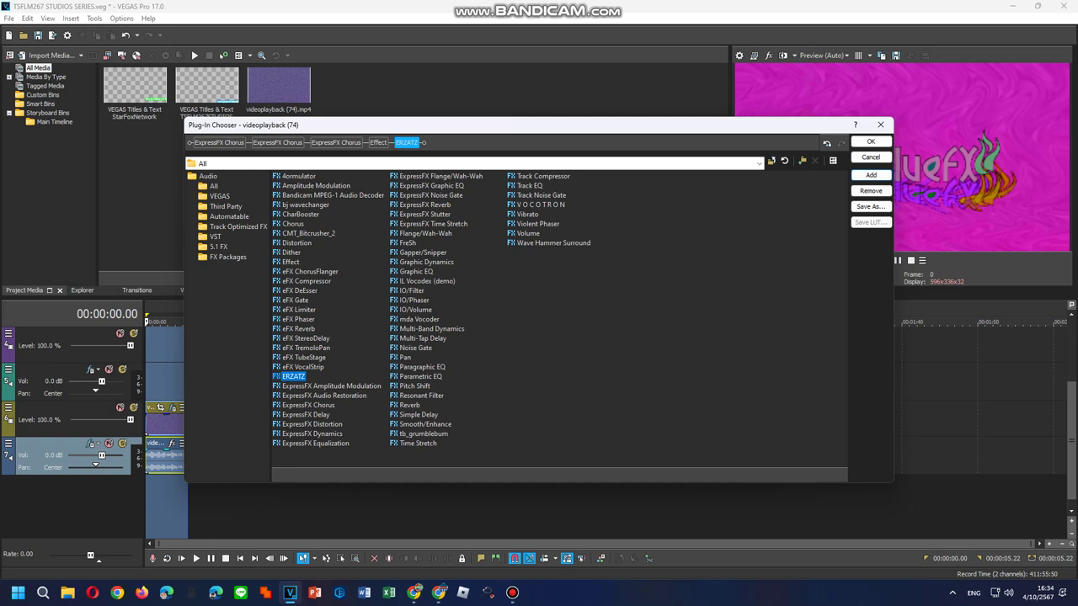
pyautogui.click(415, 309)
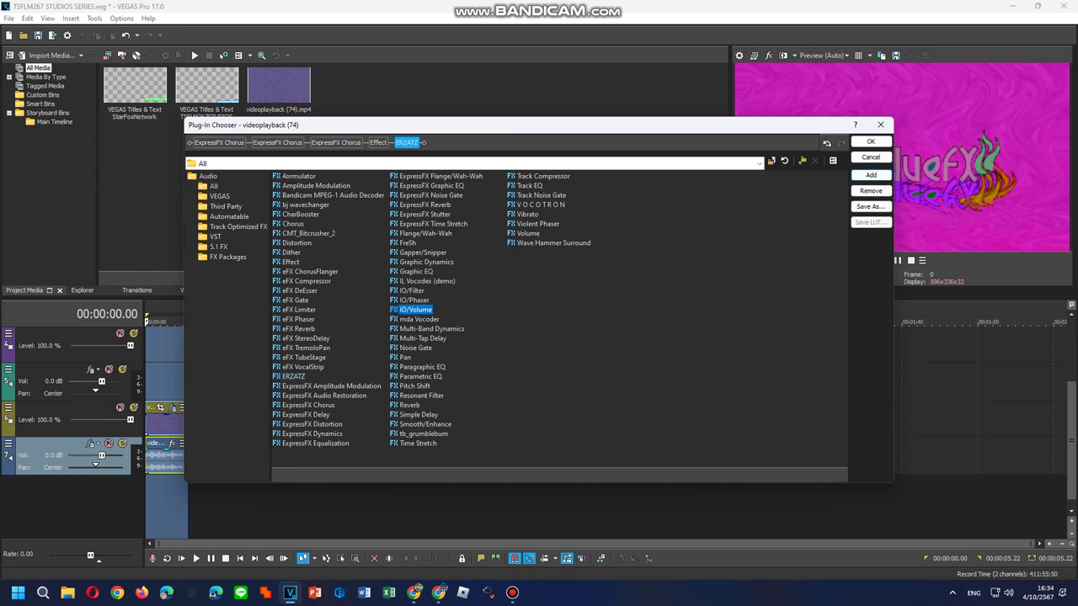
pyautogui.click(871, 175)
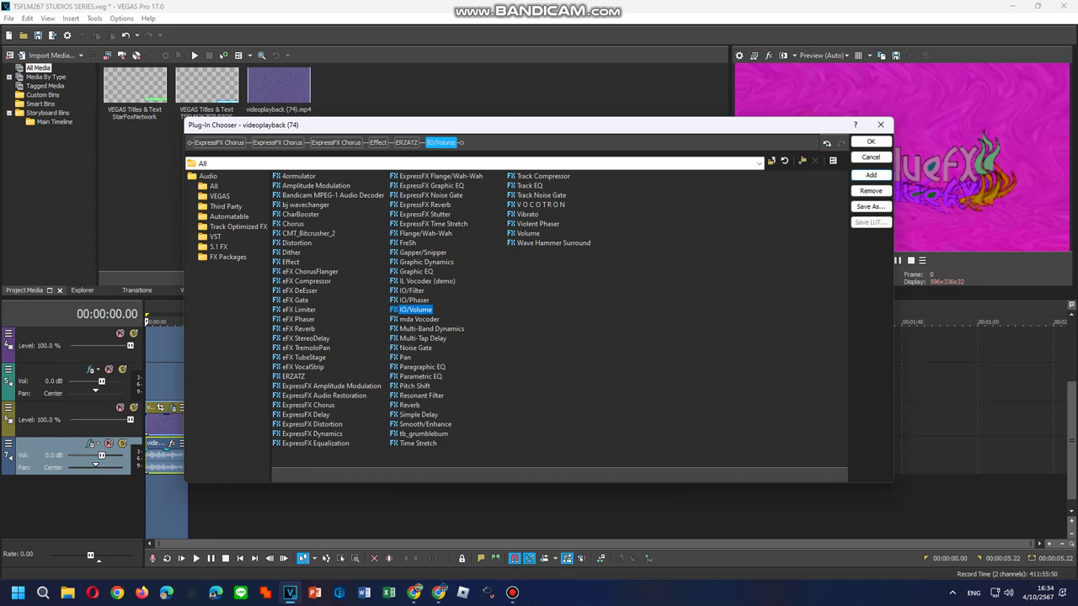
# - Add tb_grumblebum and IL Vocodex (demo) to the audio chain and apply it to the event
pyautogui.click(423, 434)
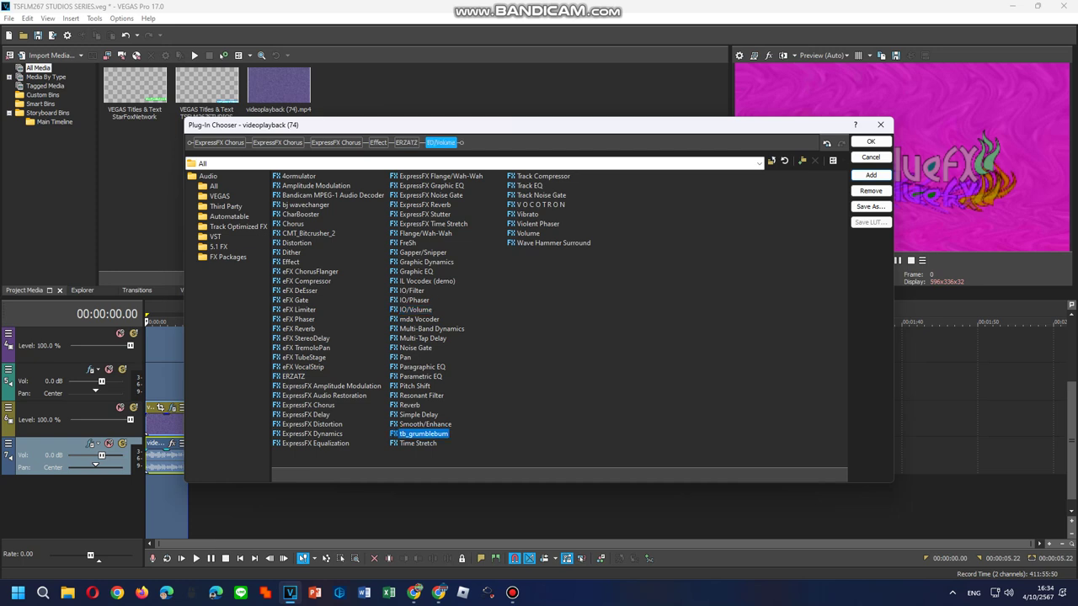
pyautogui.press('Return')
pyautogui.click(422, 280)
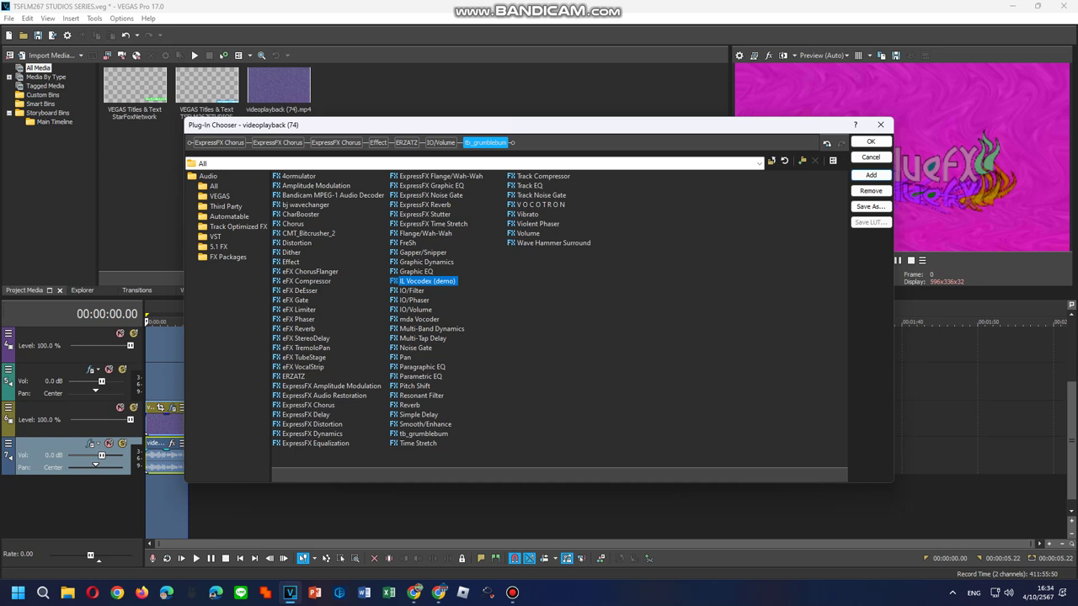
pyautogui.press('Return')
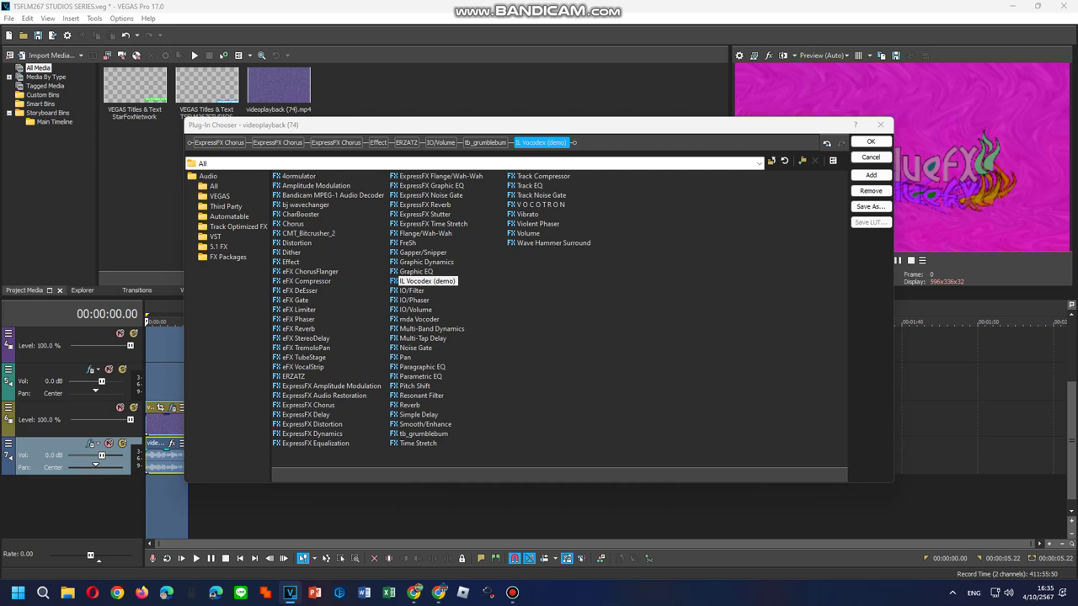
pyautogui.click(870, 142)
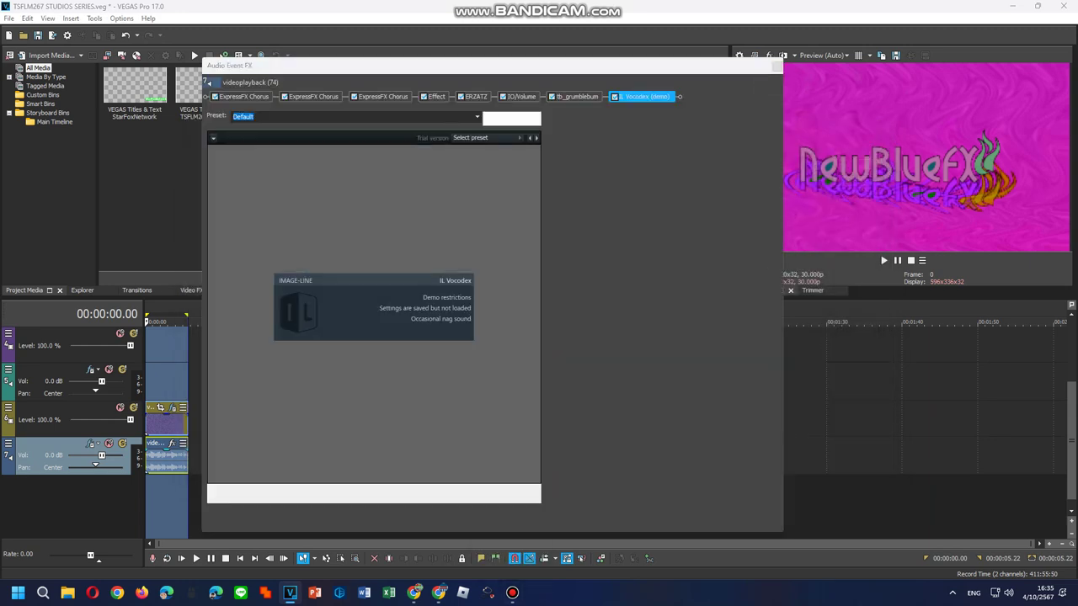
# - Load the Clearer preset in IL Vocodex and set its carrier tone to Phased
pyautogui.click(486, 138)
pyautogui.click(493, 244)
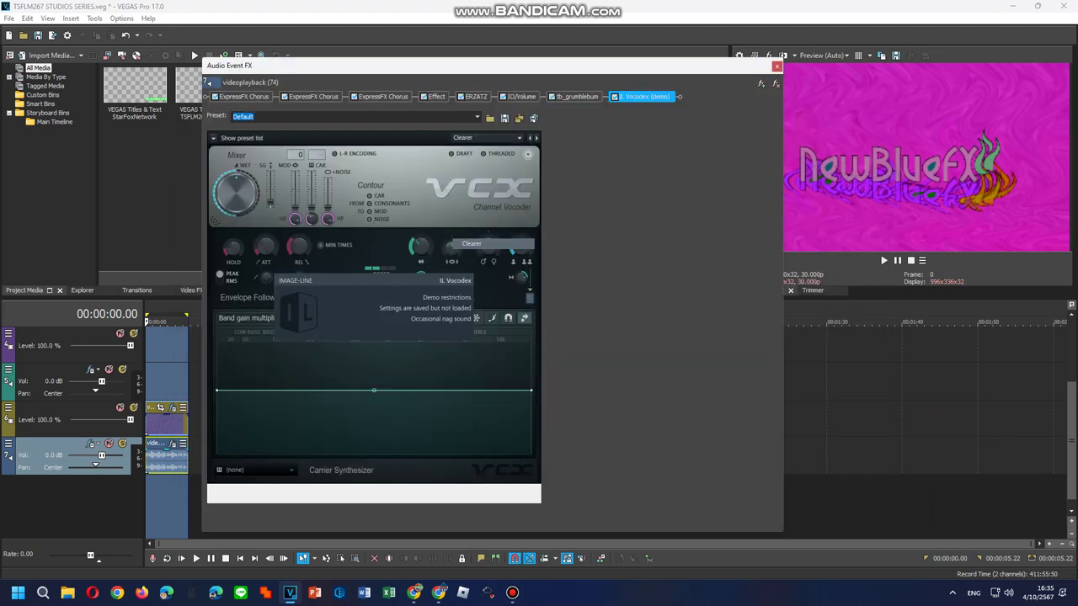
pyautogui.click(373, 307)
pyautogui.click(255, 470)
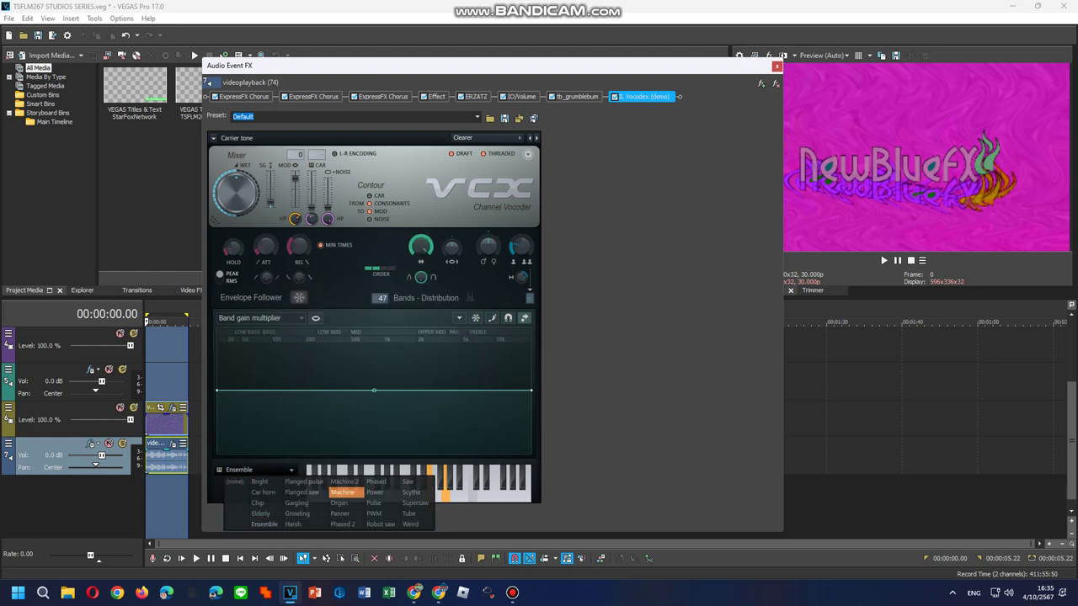
pyautogui.click(343, 492)
pyautogui.click(255, 470)
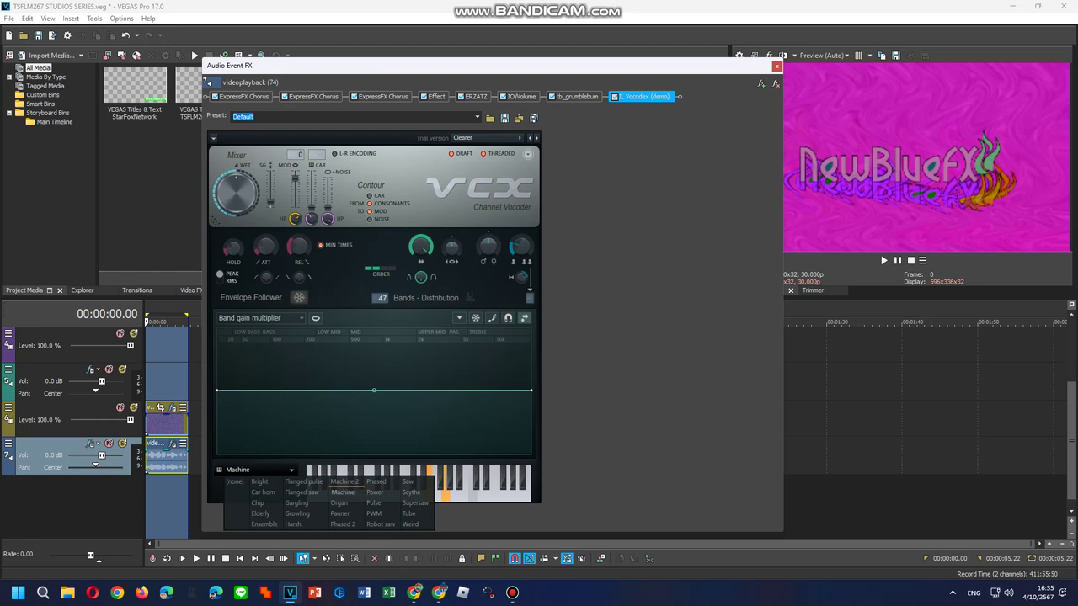
pyautogui.click(377, 482)
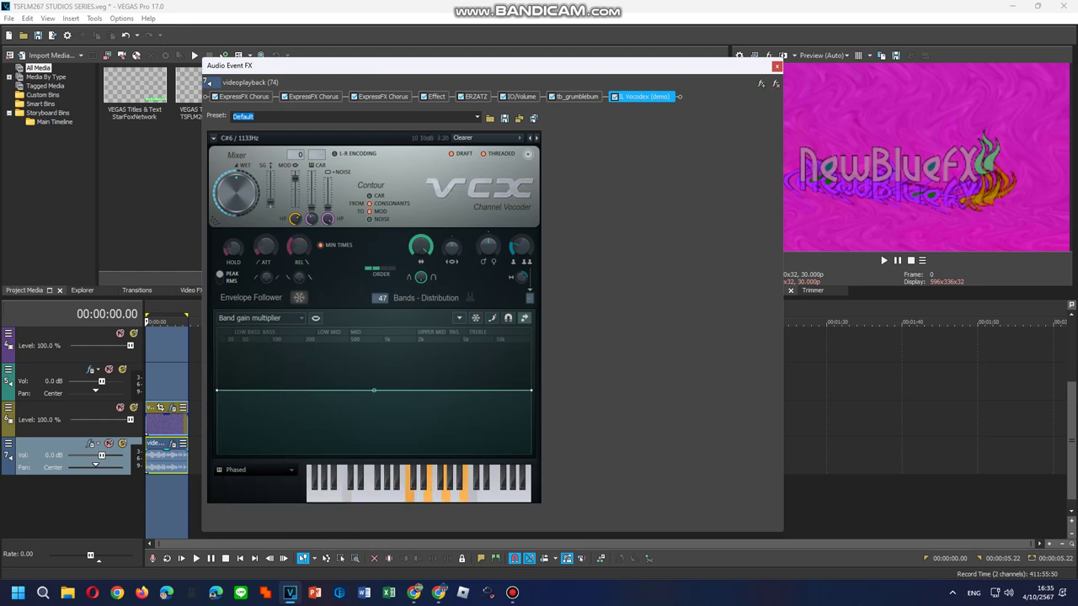
# - Apply the [Sys] Wacky 2 preset to the first ExpressFX Chorus and D U H to the second
pyautogui.click(244, 96)
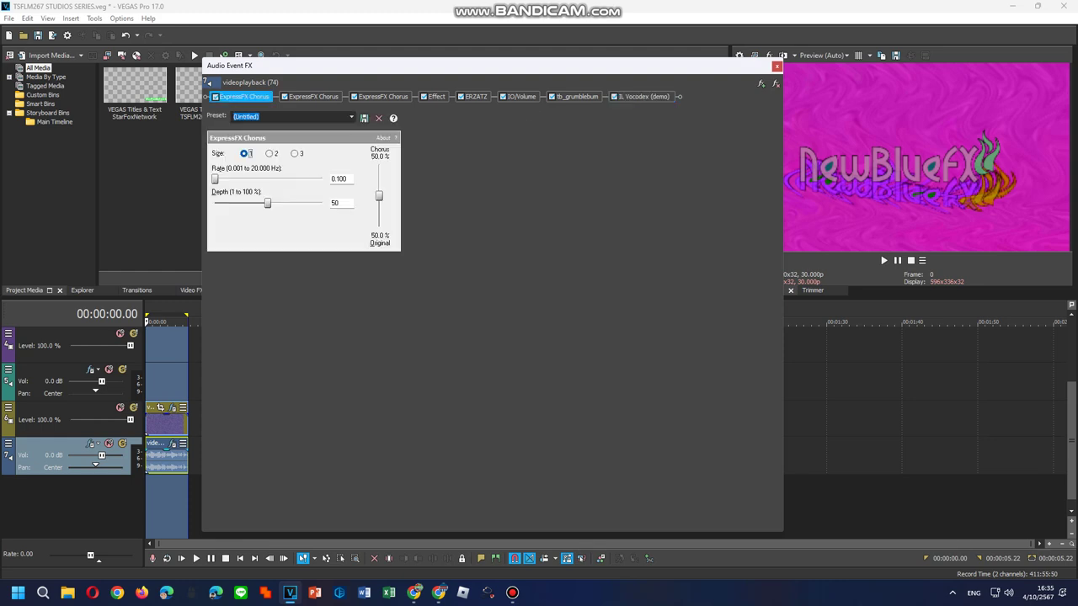
pyautogui.click(352, 117)
pyautogui.click(278, 199)
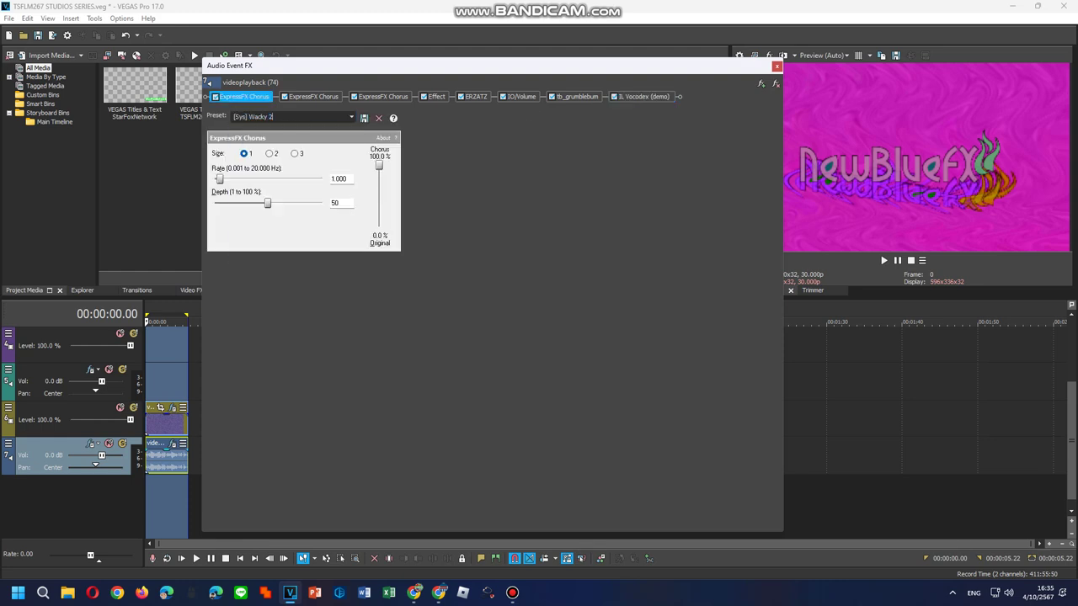
pyautogui.click(313, 96)
pyautogui.click(352, 117)
pyautogui.click(270, 238)
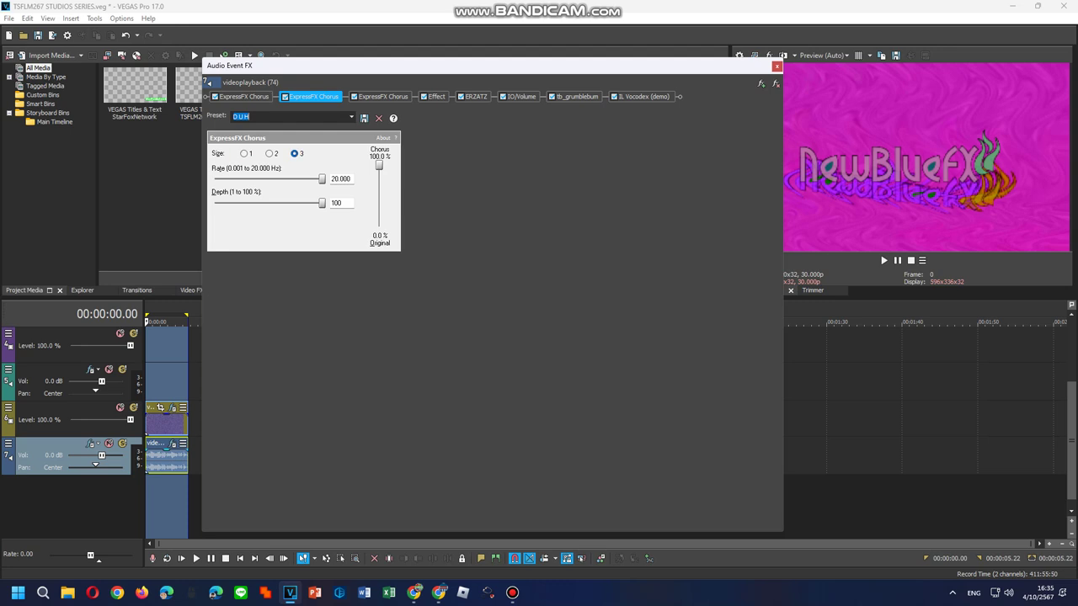
# - Apply the What The Dah preset to the third ExpressFX Chorus and open the Effect plug-in's settings
pyautogui.click(383, 96)
pyautogui.click(351, 117)
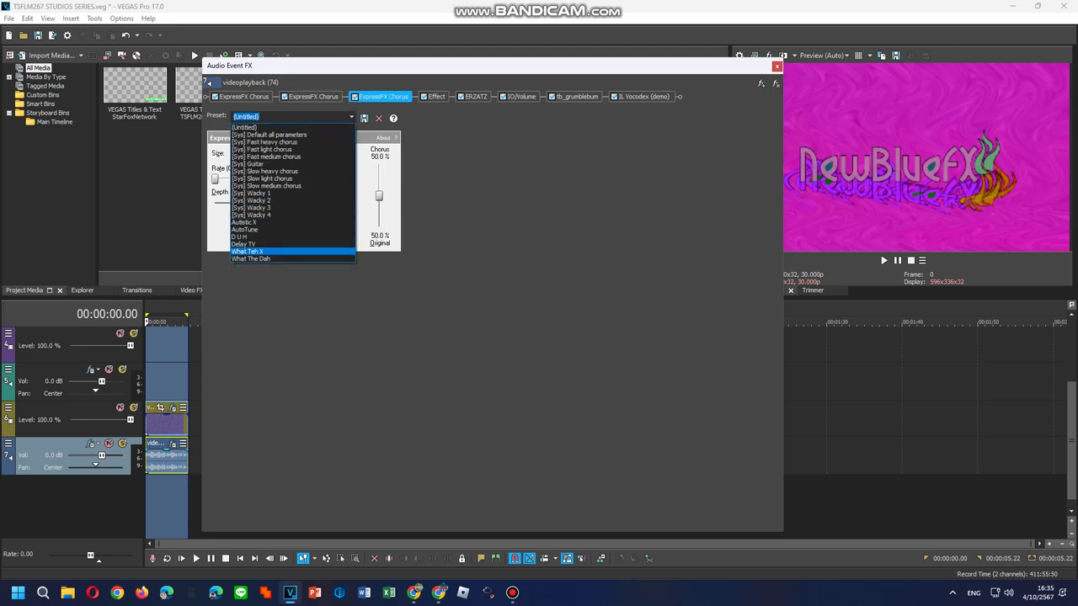
pyautogui.click(250, 258)
pyautogui.click(435, 96)
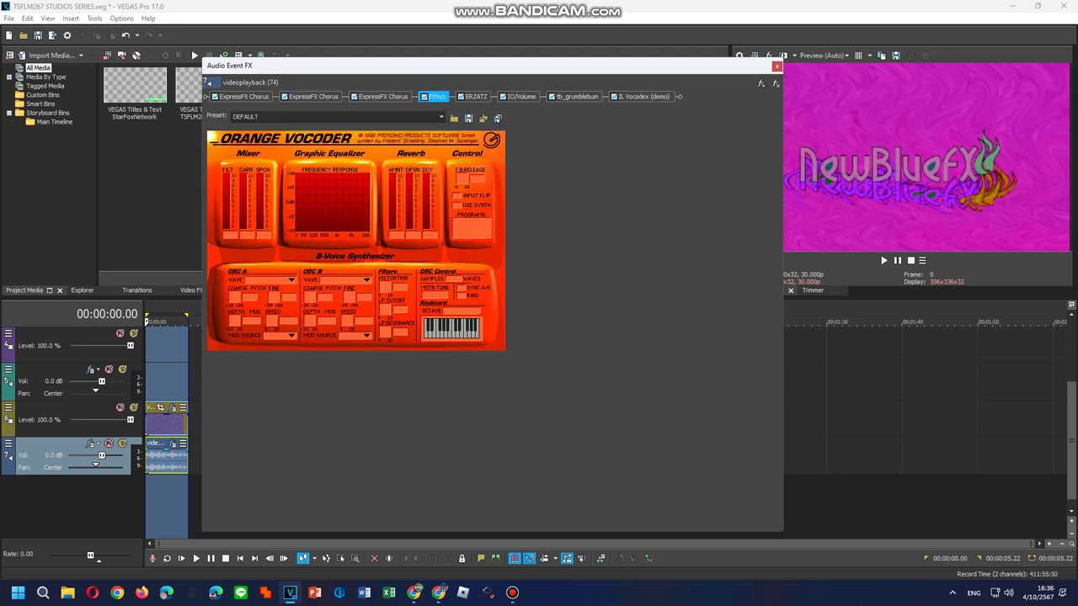
# - Apply the ONE NOTE VOC preset to the Effect plug-in and the 017. preset to ERZATZ
pyautogui.click(440, 117)
pyautogui.click(440, 117)
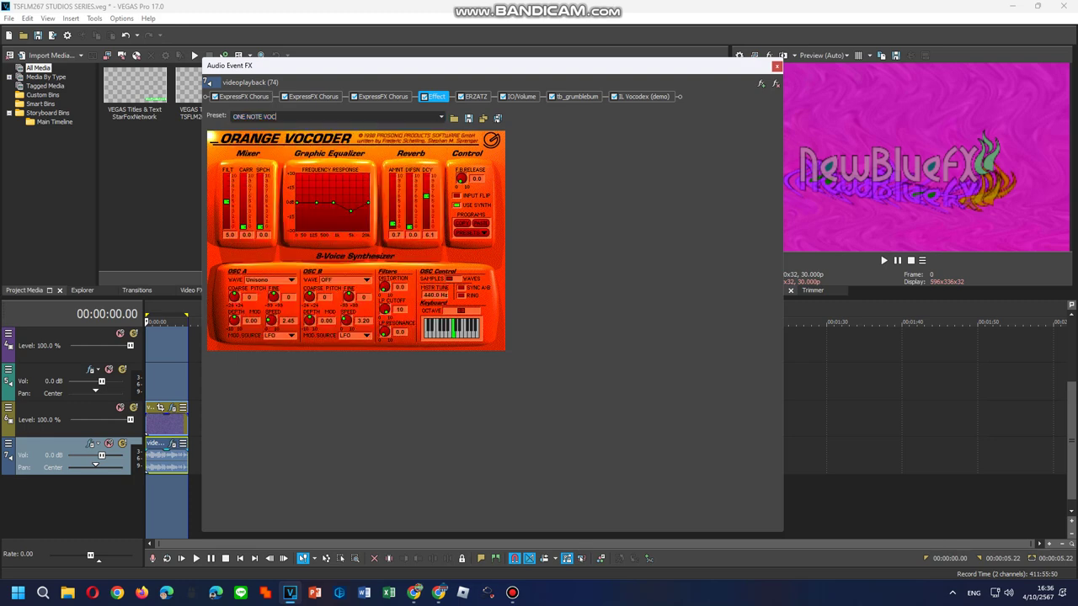
pyautogui.click(473, 96)
pyautogui.hotkey('ctrl', 'a')
pyautogui.press('BackSpace')
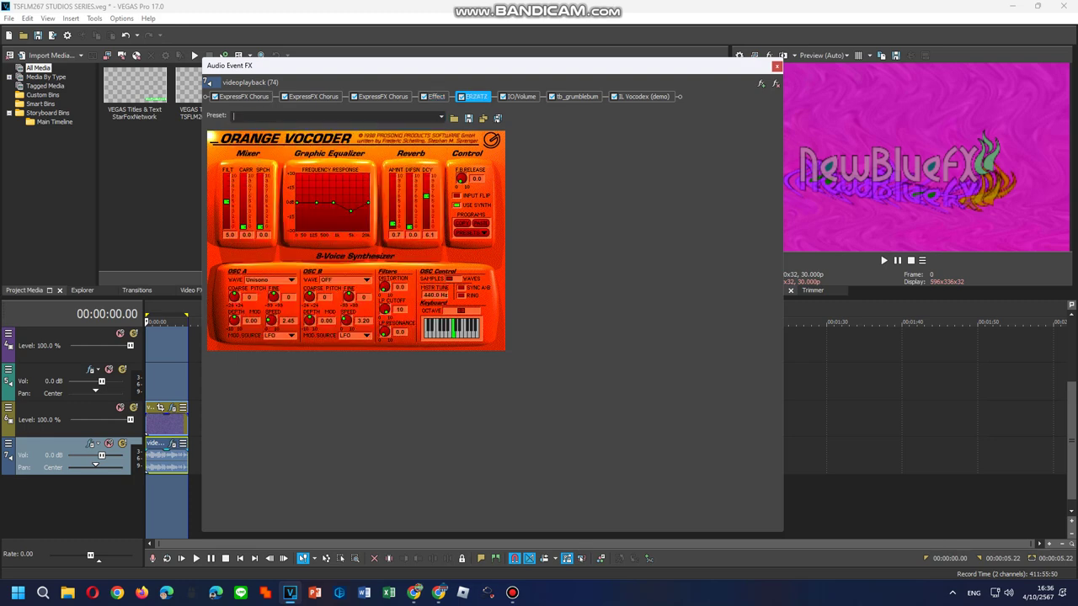
pyautogui.click(512, 116)
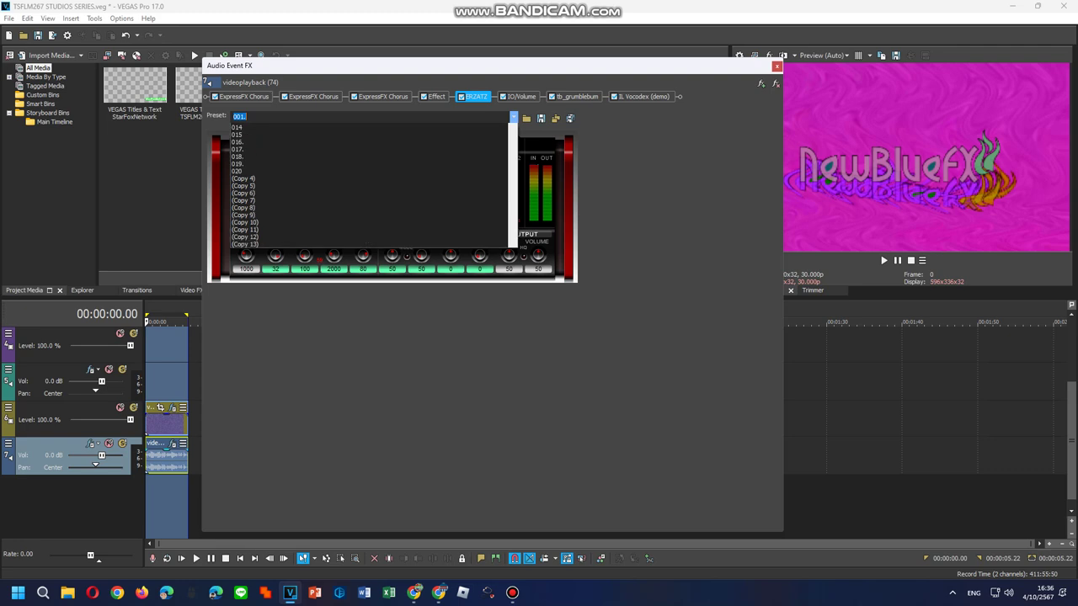
pyautogui.click(371, 150)
# - Apply the Sawtooth preset to IO/Volume and check the preset set for tb_grumblebum
pyautogui.click(519, 96)
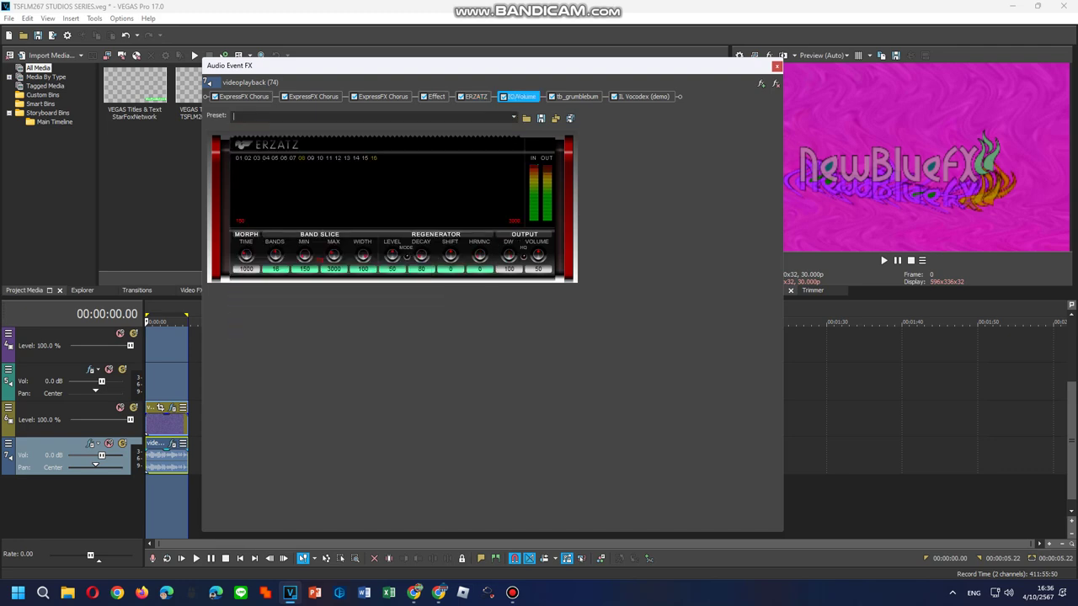
pyautogui.click(469, 117)
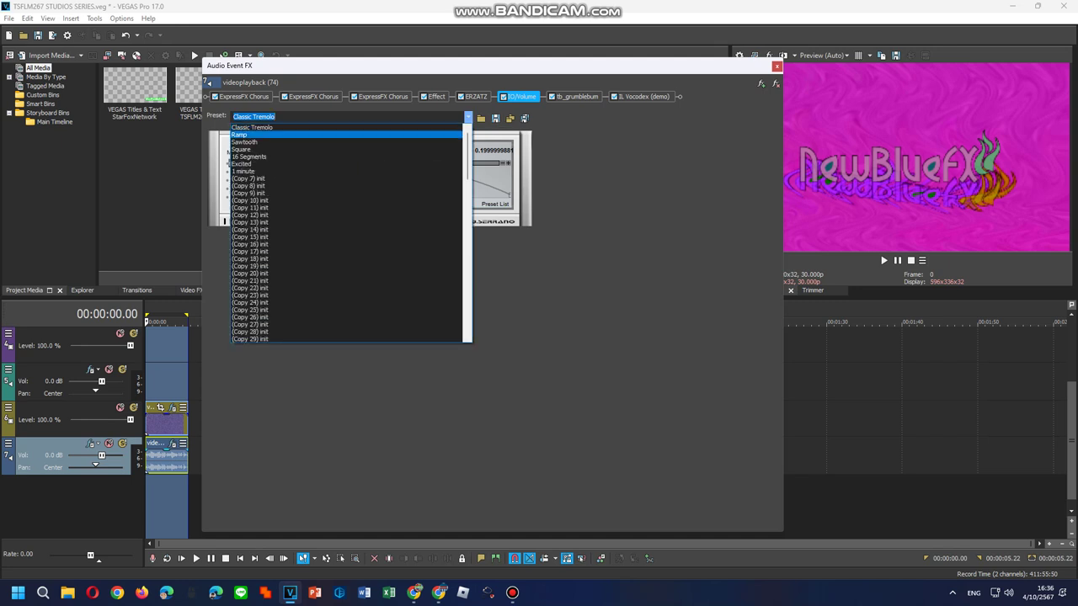
pyautogui.click(253, 142)
pyautogui.click(577, 96)
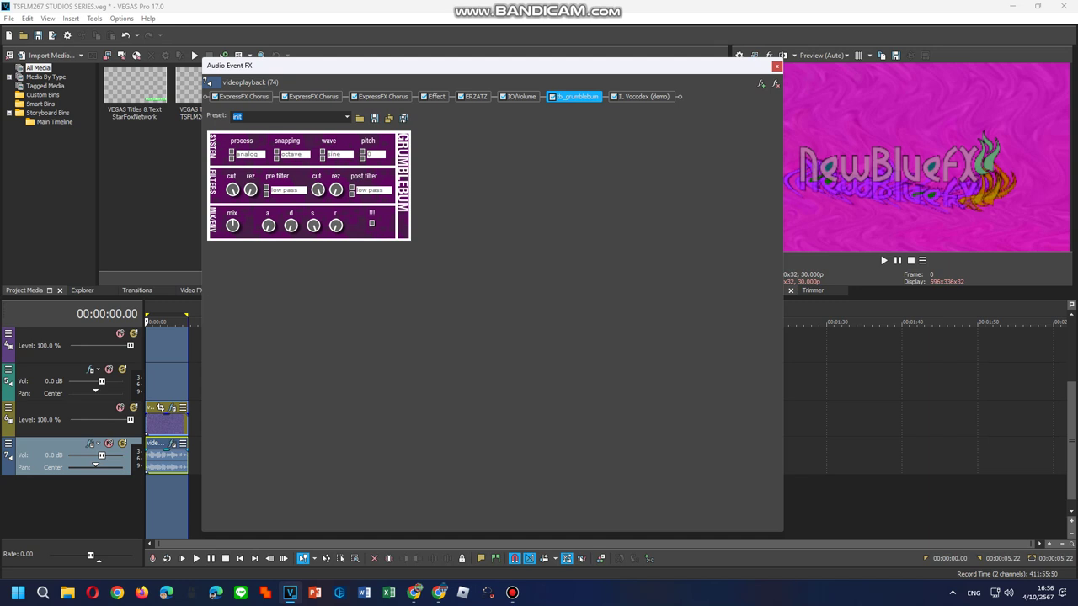
pyautogui.click(242, 116)
# - Save the complete audio plug-in chain as an FX package named Tuneup F
pyautogui.click(642, 96)
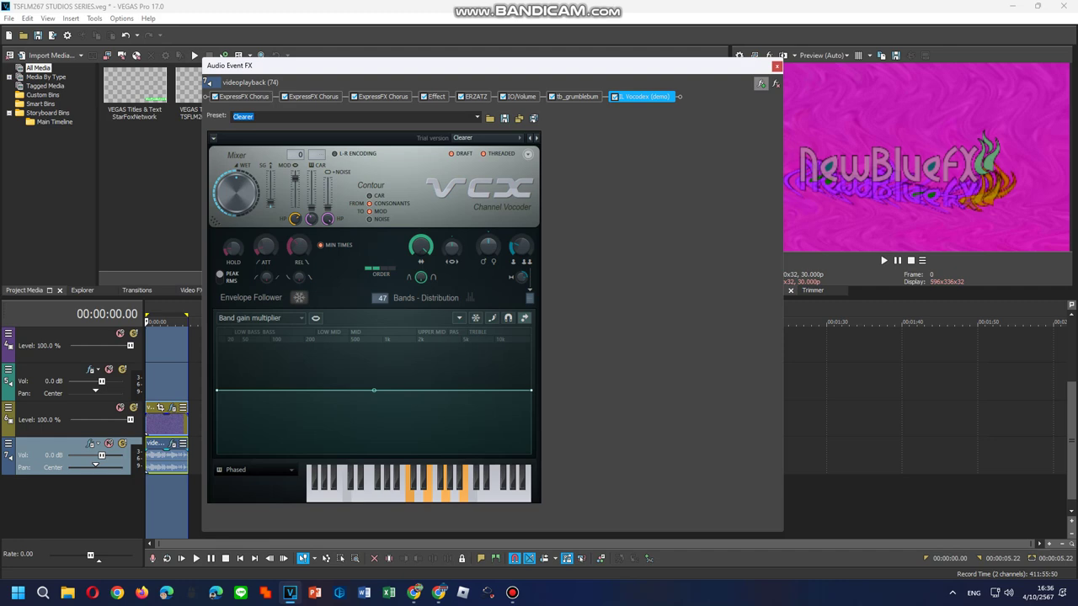
pyautogui.click(760, 84)
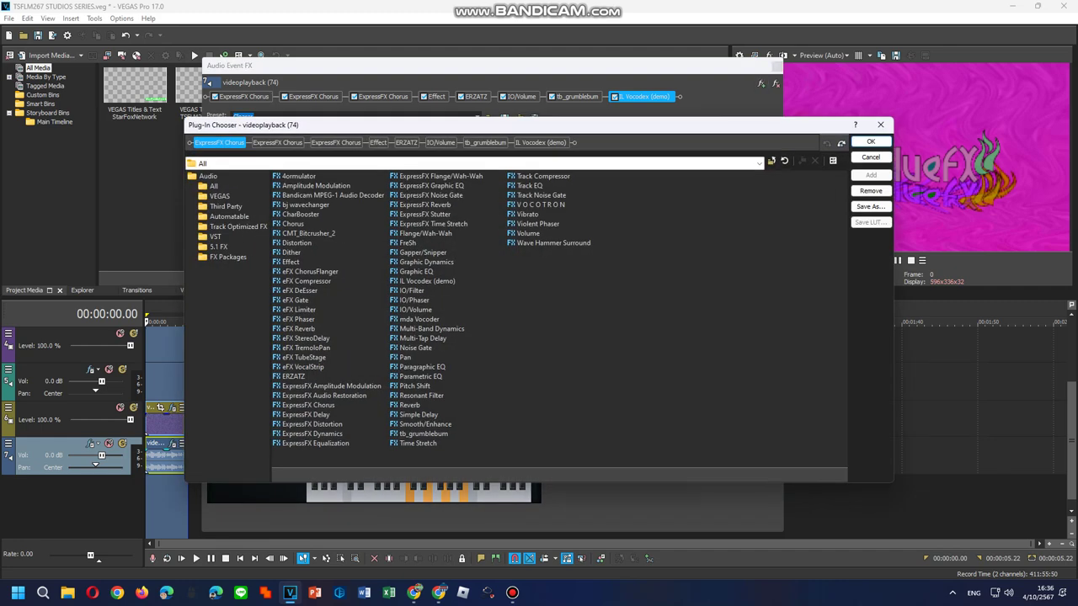
pyautogui.click(228, 256)
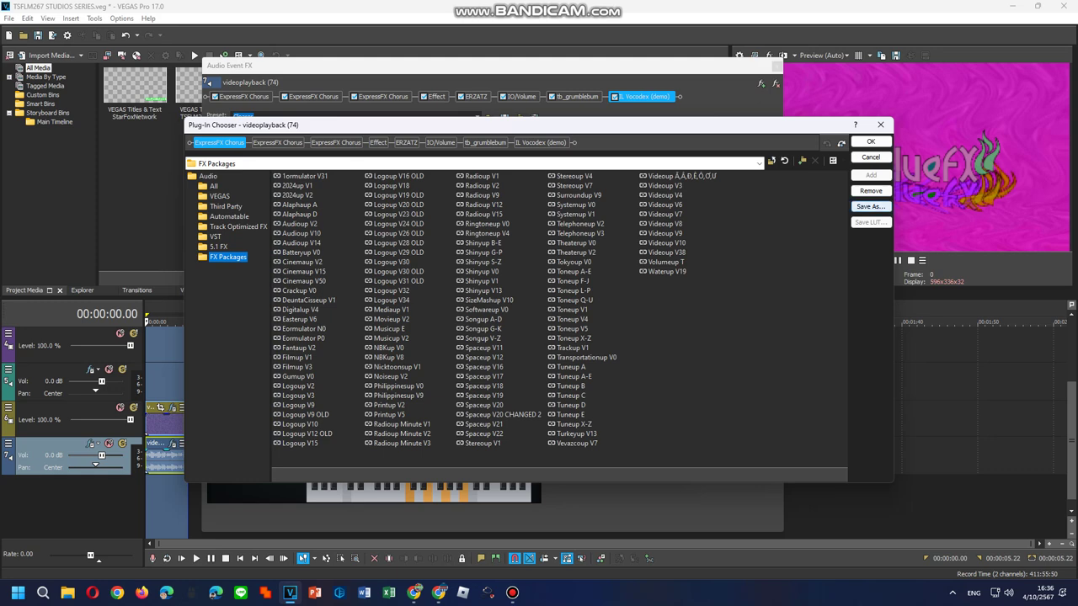
pyautogui.click(871, 206)
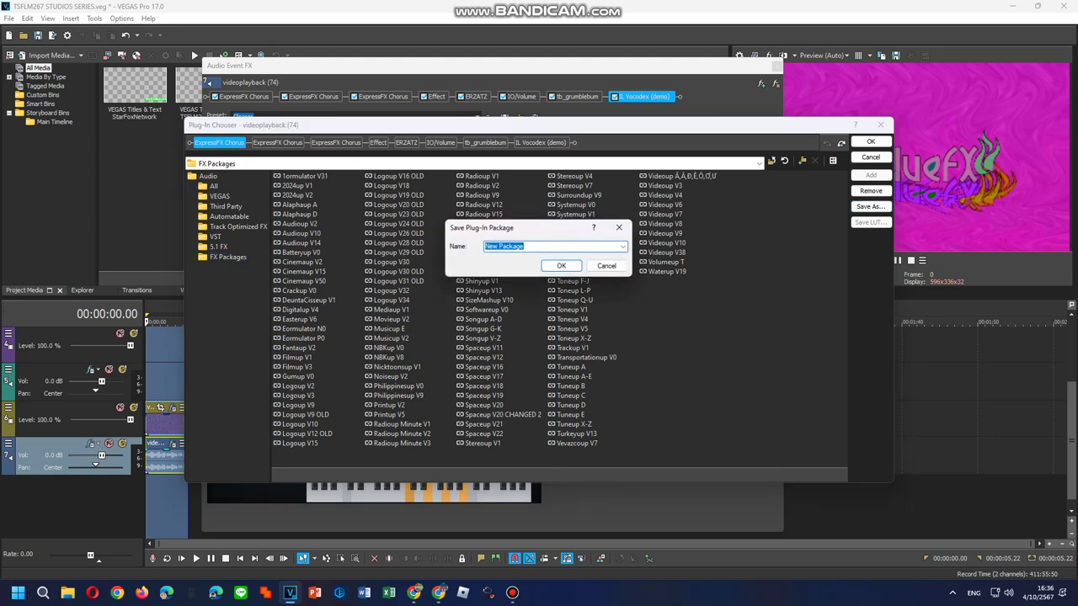
pyautogui.write('Tuneup D')
pyautogui.click(560, 265)
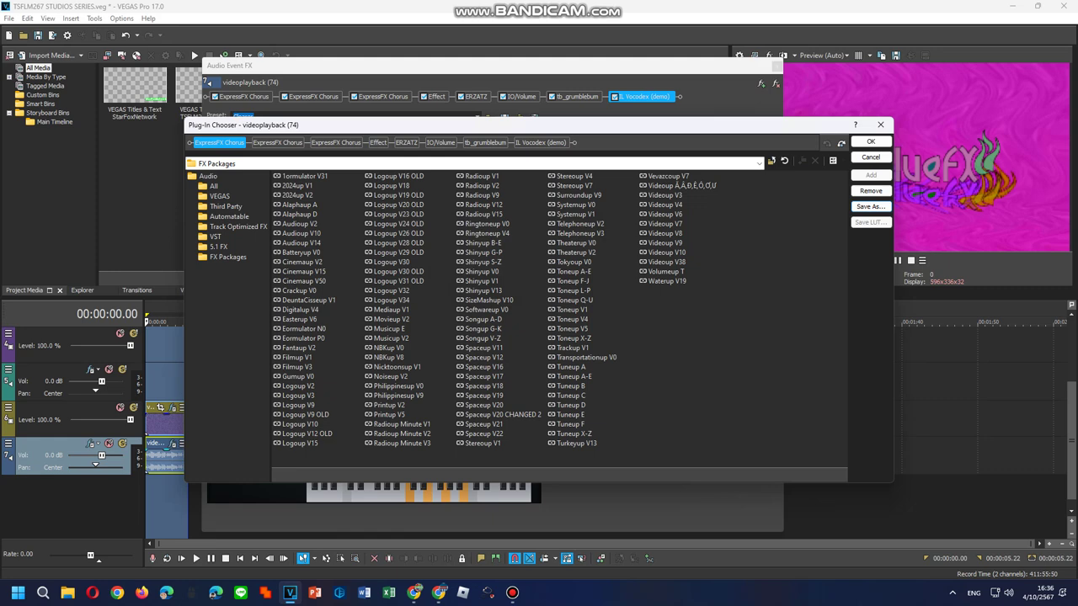
pyautogui.click(871, 141)
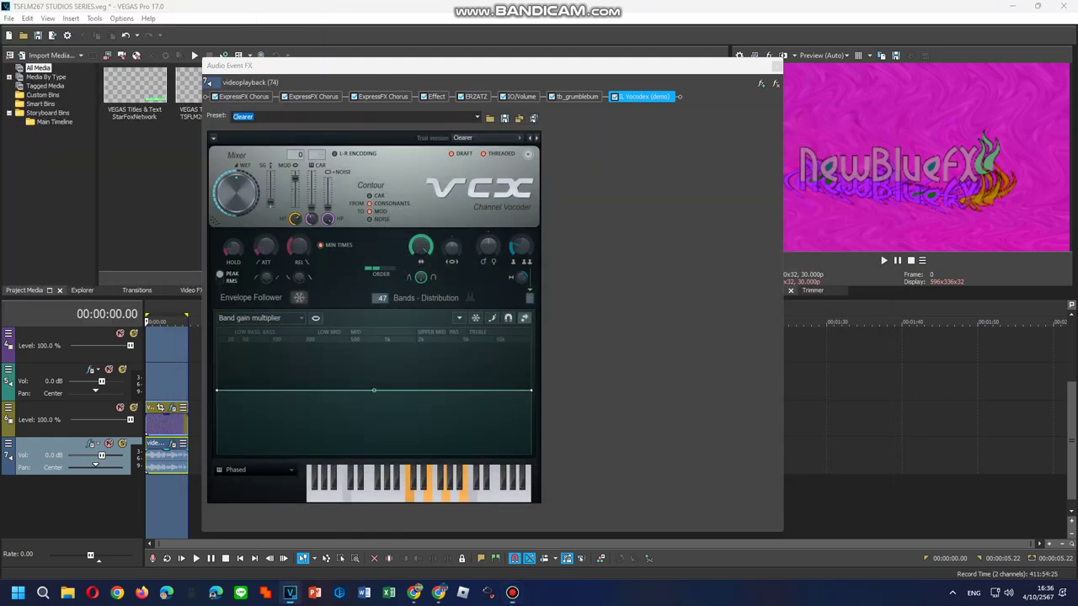
# - Close the audio event effects and play the clip from the start to preview the finished effect
pyautogui.click(776, 65)
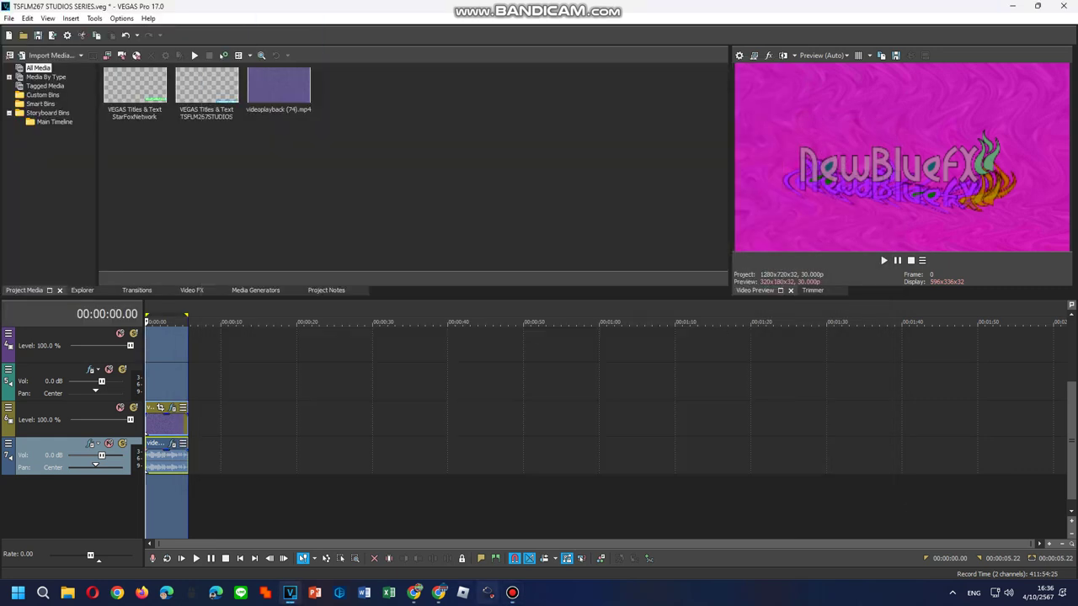
pyautogui.click(52, 370)
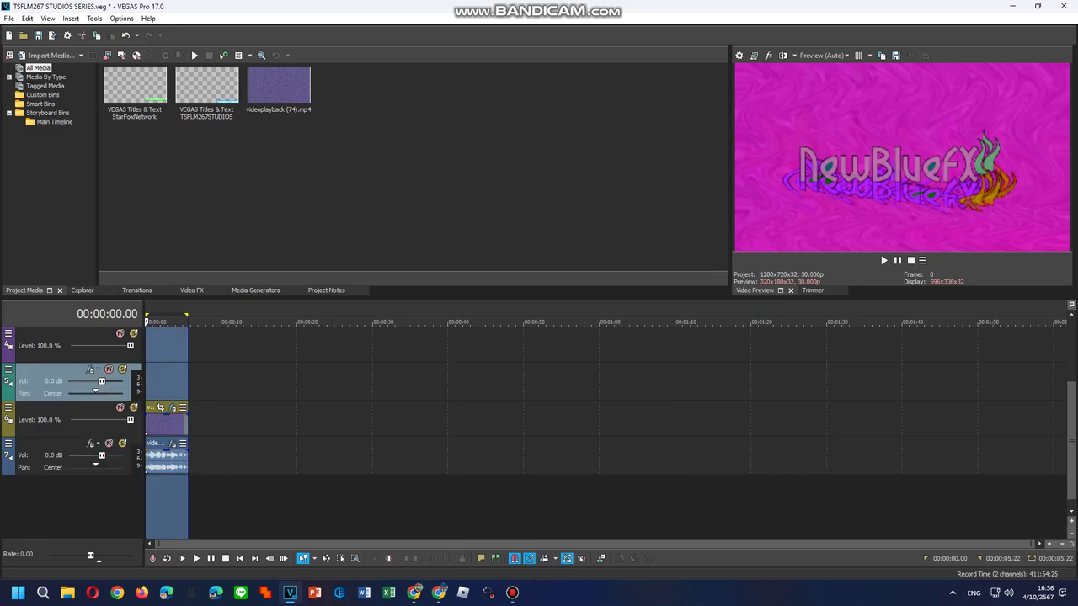
pyautogui.press('space')
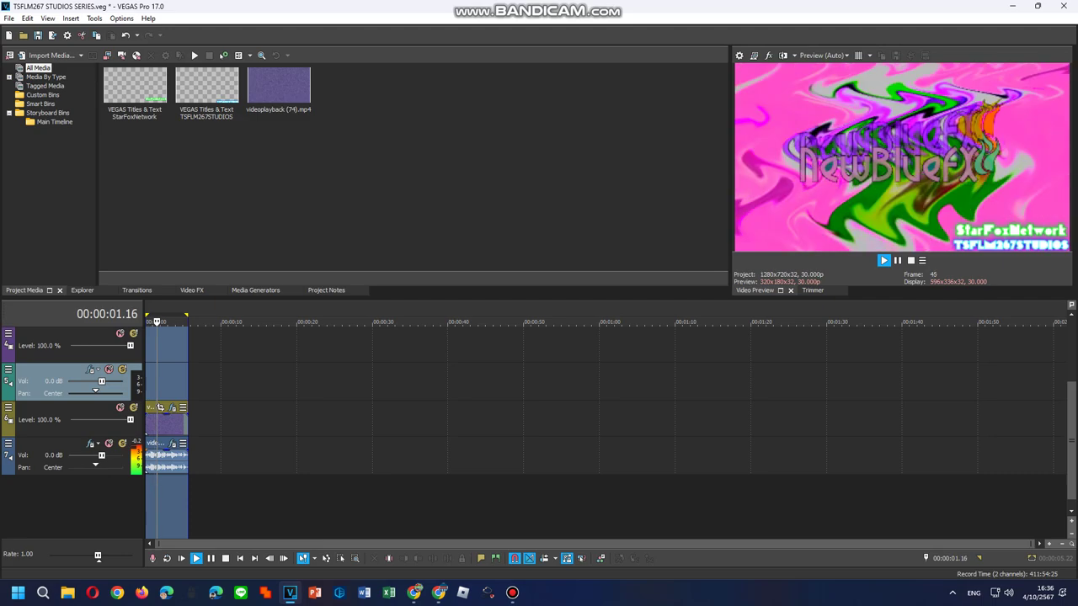